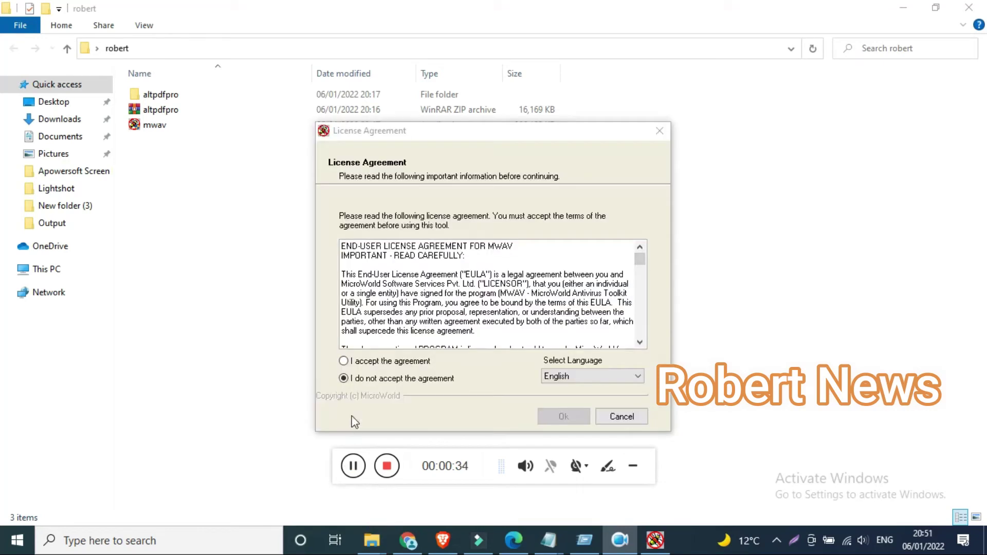
# Step: Accept the licence agreement and confirm the quarantine list is empty
pyautogui.click(345, 361)
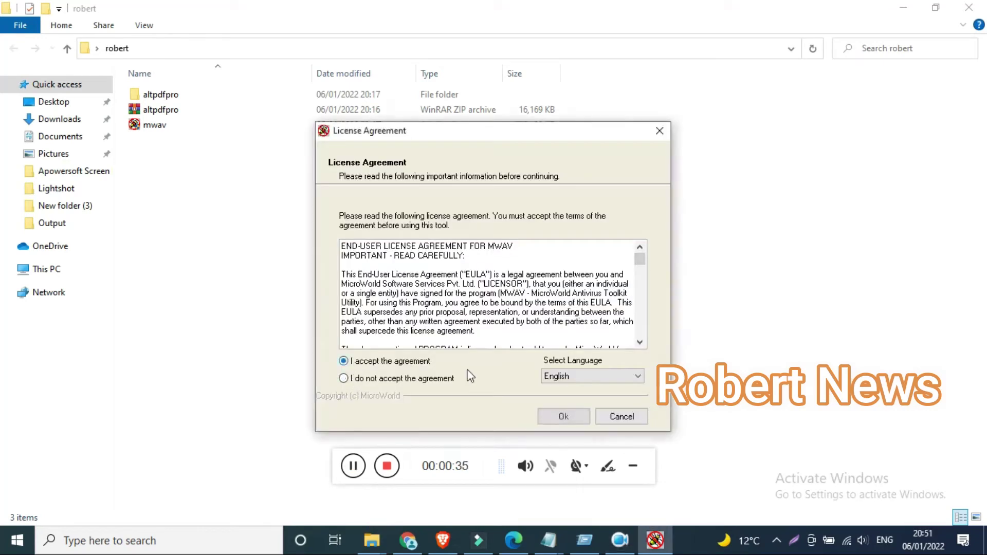
pyautogui.click(564, 417)
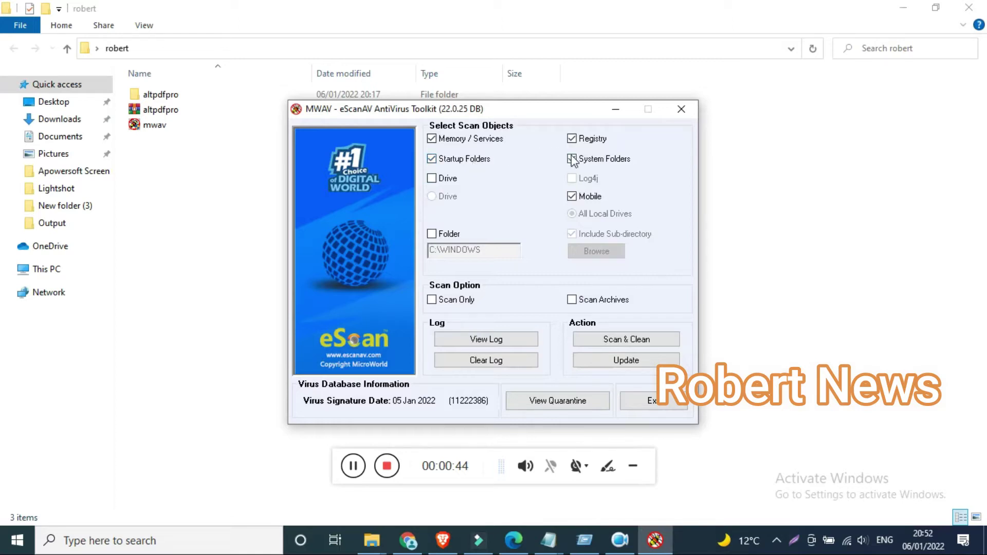
pyautogui.click(546, 405)
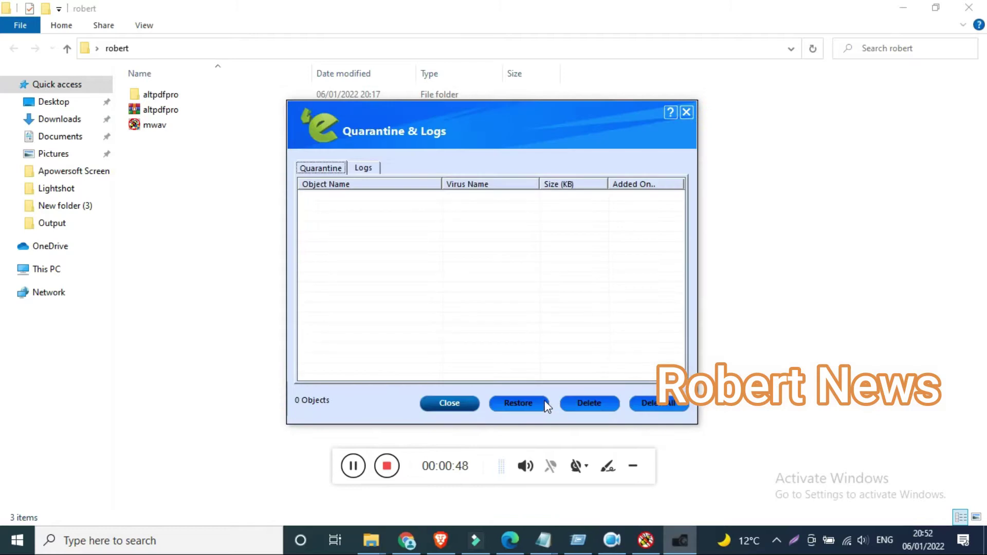
pyautogui.click(459, 404)
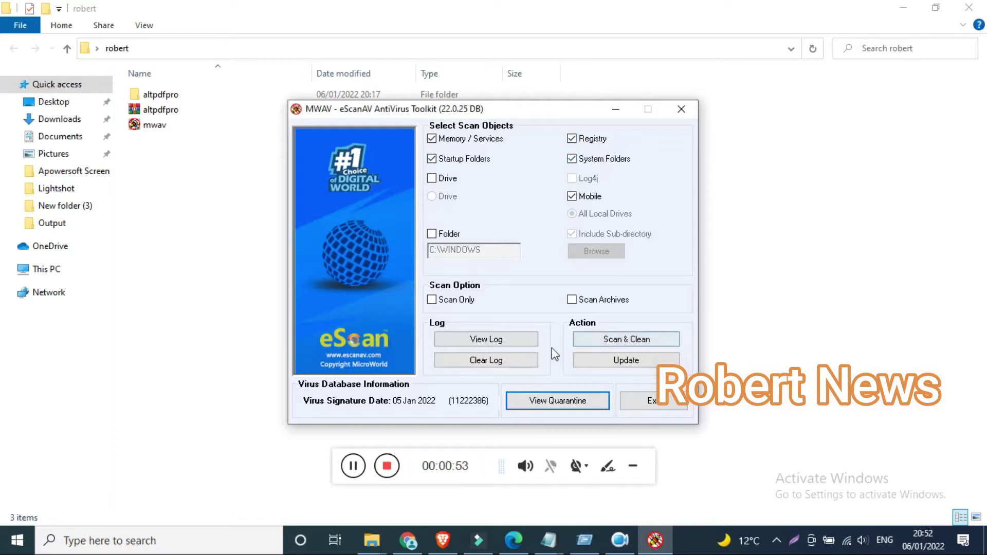
pyautogui.click(520, 340)
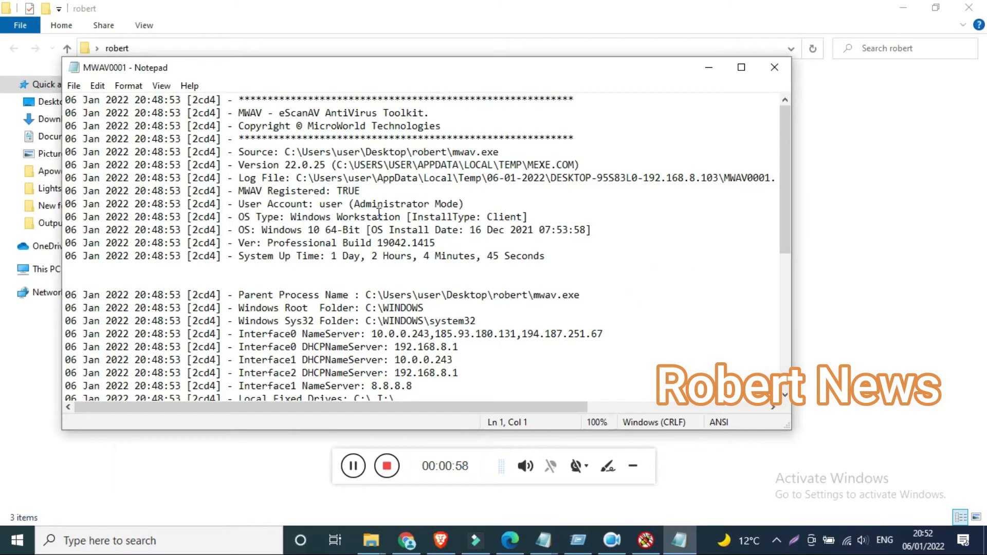
pyautogui.scroll(-3, 380, 215)
pyautogui.scroll(-3, 382, 215)
pyautogui.scroll(-1, 384, 216)
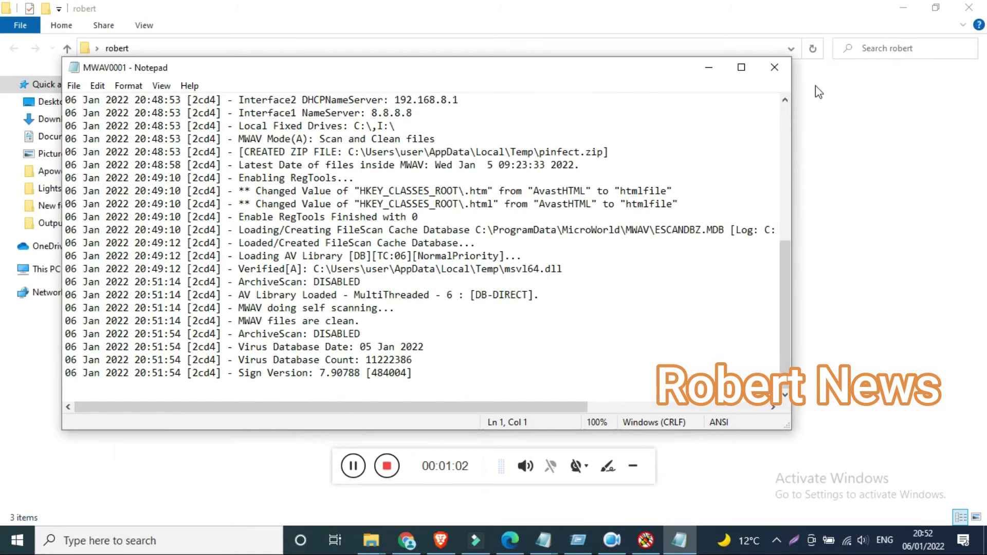
pyautogui.click(778, 68)
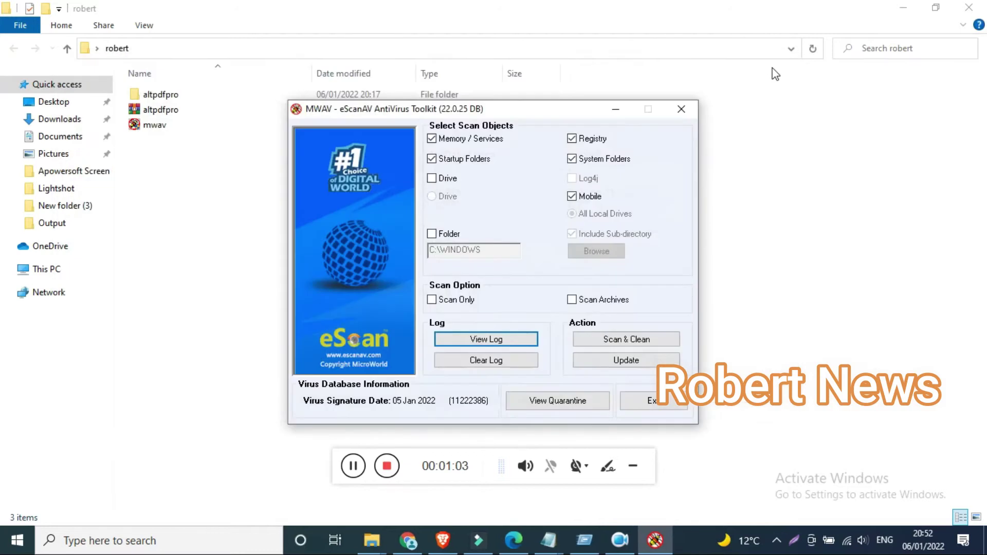
# Step: Run Scan & Clean on the checked areas, reaching 343 objects with no threats
pyautogui.click(644, 346)
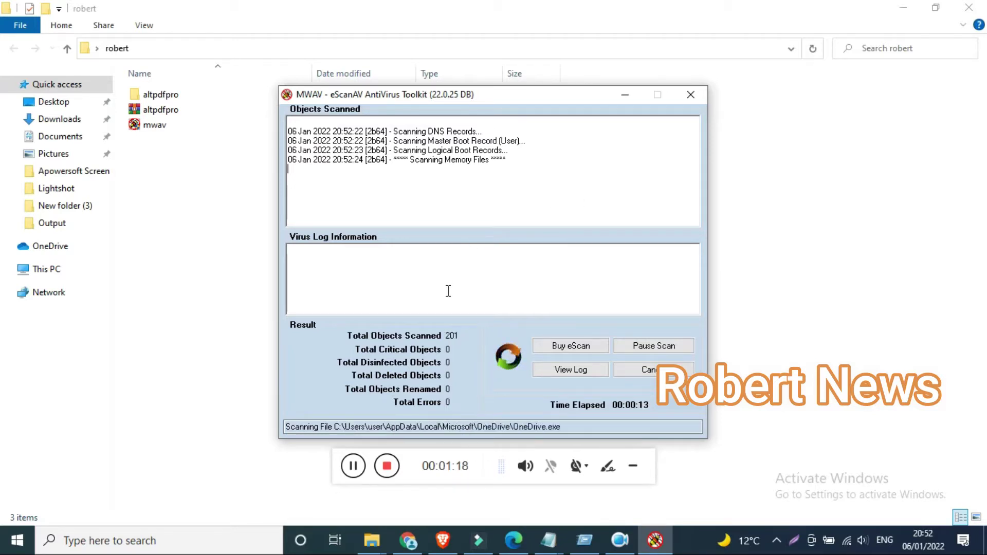
pyautogui.click(355, 472)
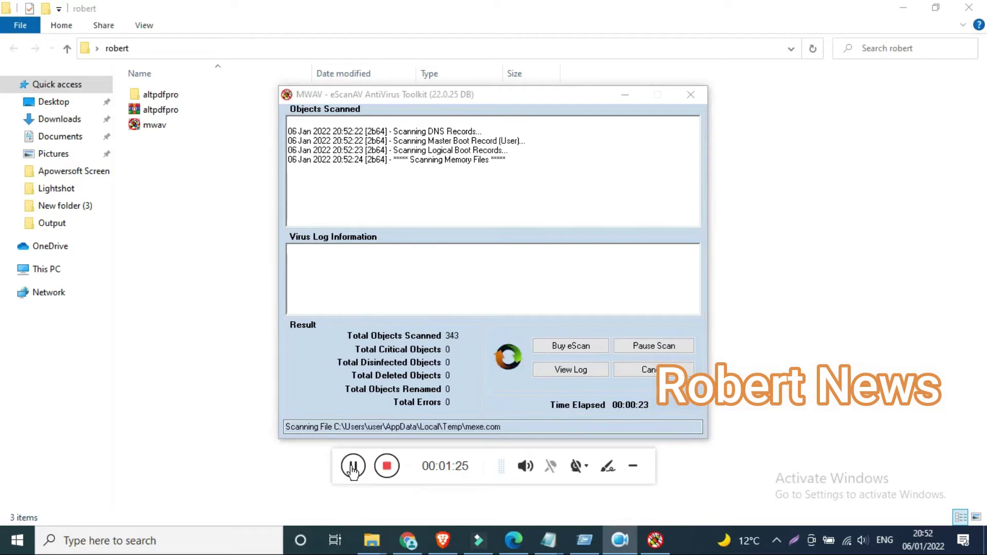
pyautogui.click(567, 370)
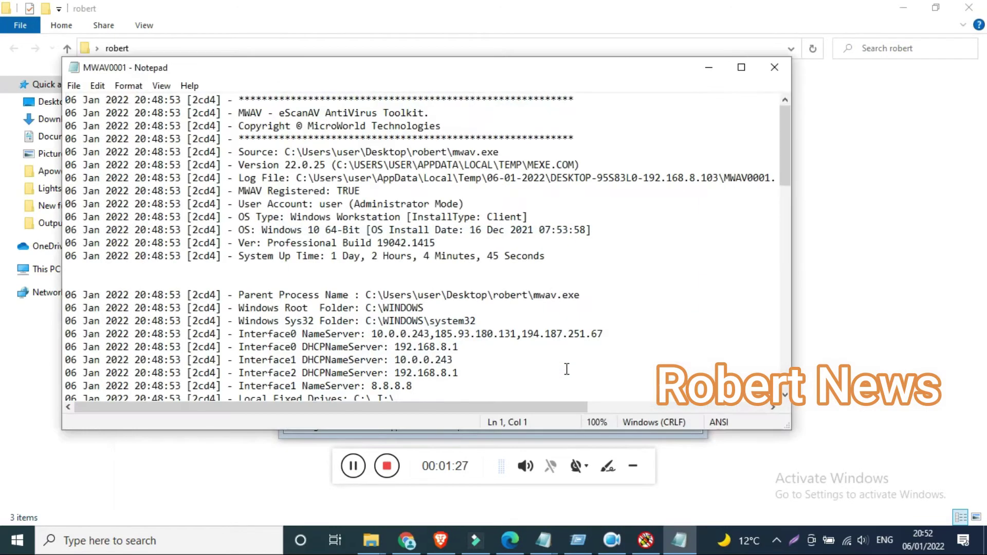
pyautogui.scroll(-4, 648, 270)
pyautogui.scroll(-7, 643, 250)
pyautogui.scroll(-6, 645, 247)
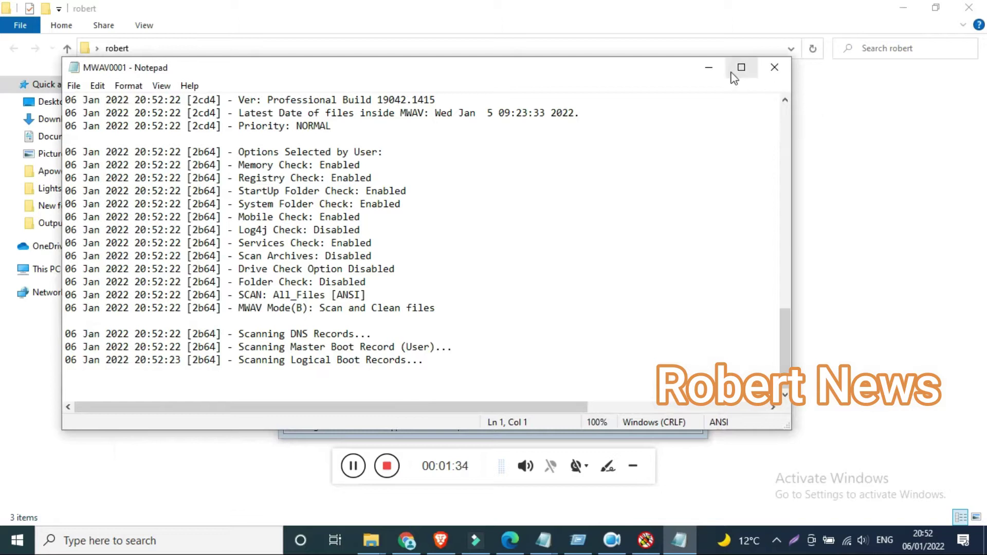
pyautogui.click(709, 67)
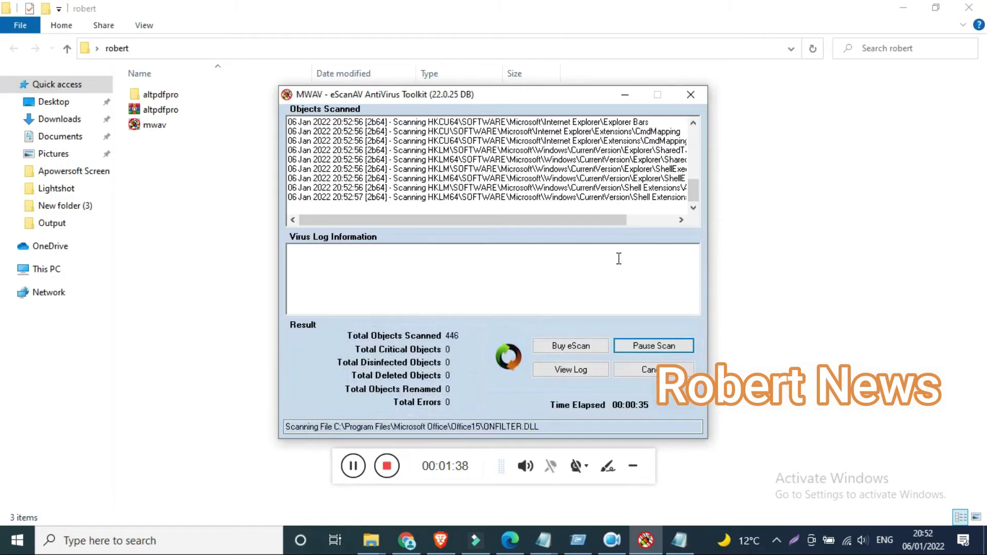
pyautogui.moveTo(697, 203); pyautogui.dragTo(698, 172)
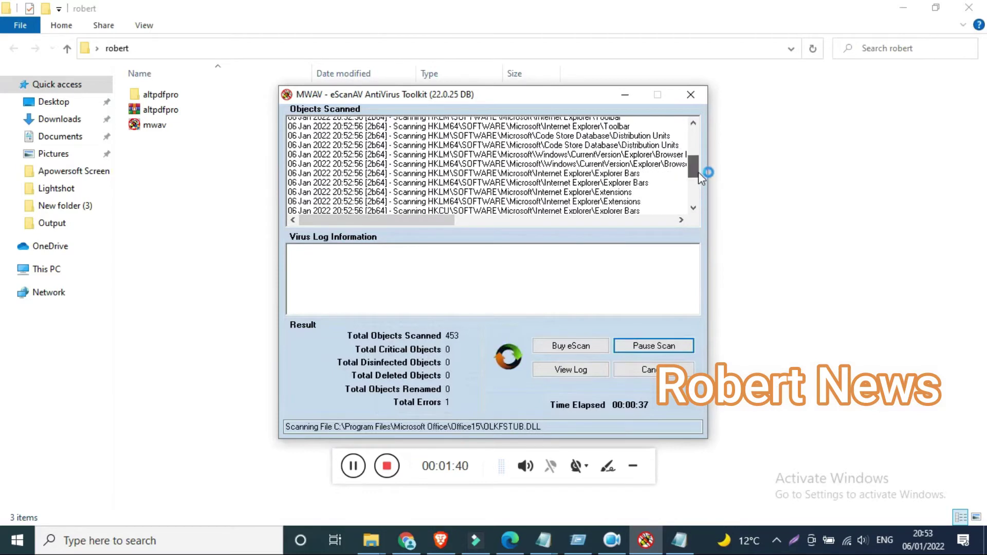
pyautogui.moveTo(432, 220)
pyautogui.mouseDown()
pyautogui.moveTo(452, 227)
pyautogui.moveTo(395, 228)
pyautogui.mouseUp()
pyautogui.scroll(-2, 492, 203)
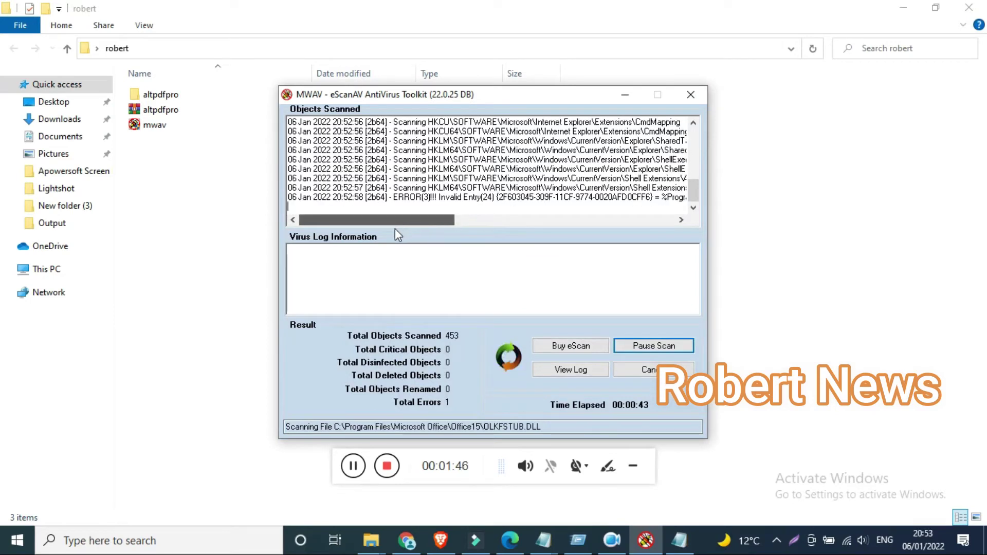
# Step: Let the scan pass 15,000 objects until three critical activator-crack threats appear
pyautogui.click(354, 466)
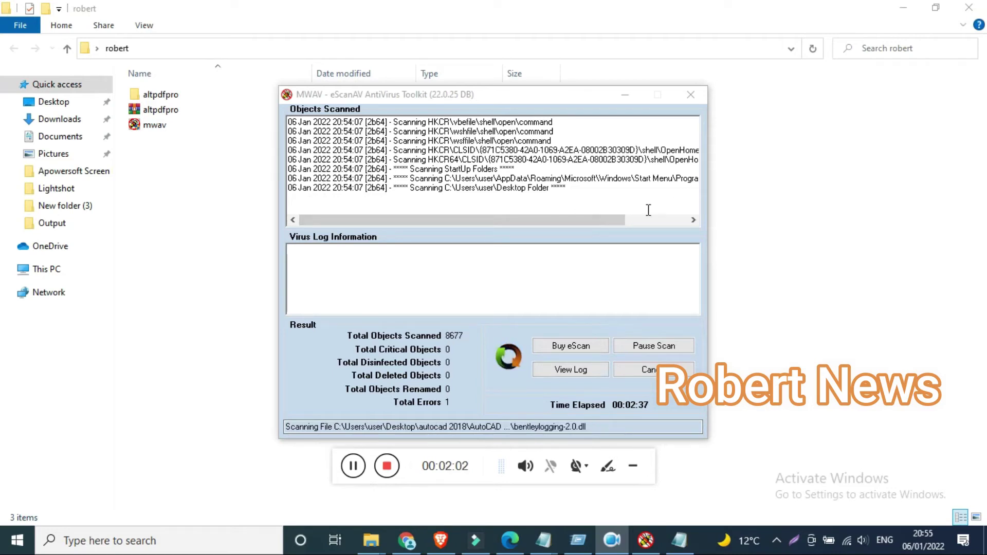
pyautogui.moveTo(613, 220)
pyautogui.mouseDown()
pyautogui.moveTo(675, 212)
pyautogui.moveTo(481, 220)
pyautogui.mouseUp()
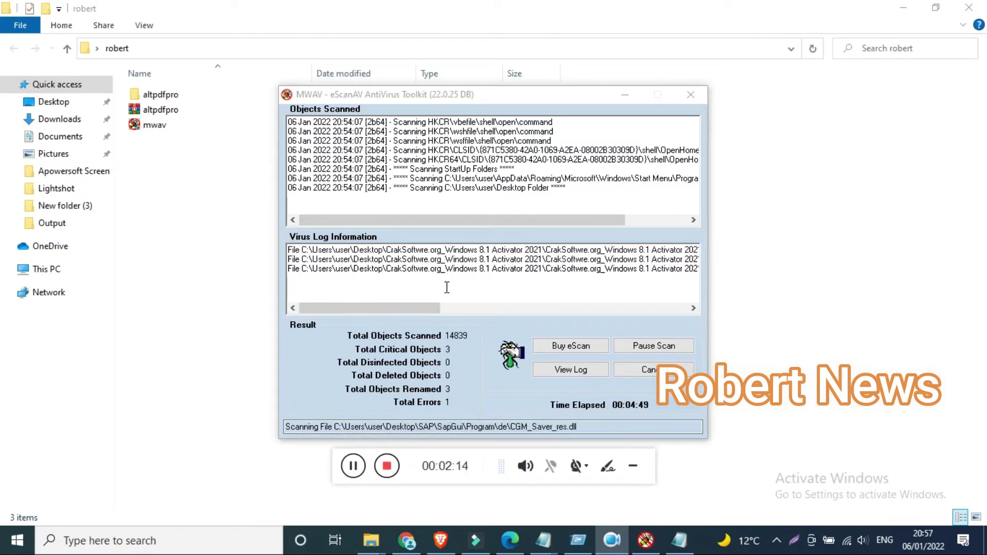
# Step: Read the Virus Log detections, then pause and cancel the scan at 21,432 objects
pyautogui.click(485, 222)
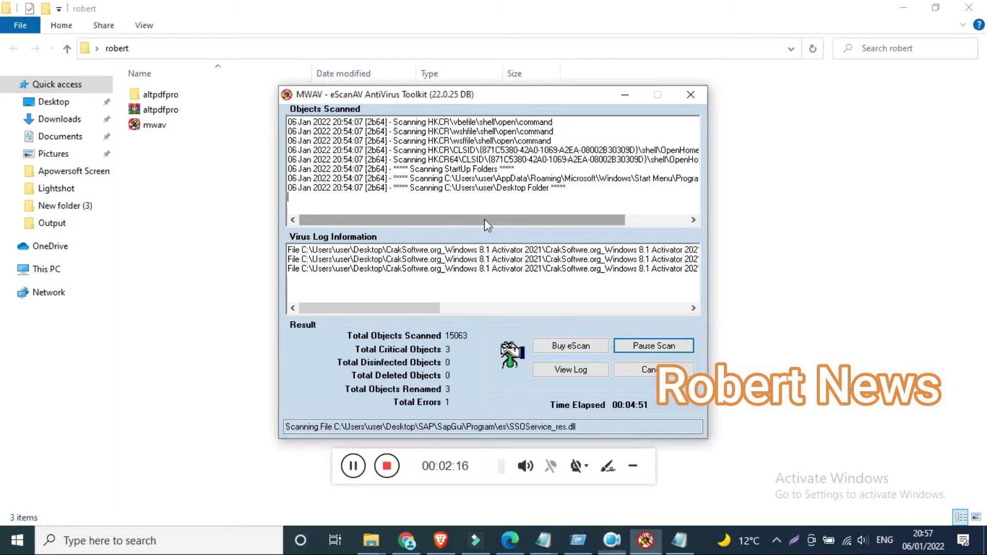
pyautogui.click(693, 308)
pyautogui.click(694, 308)
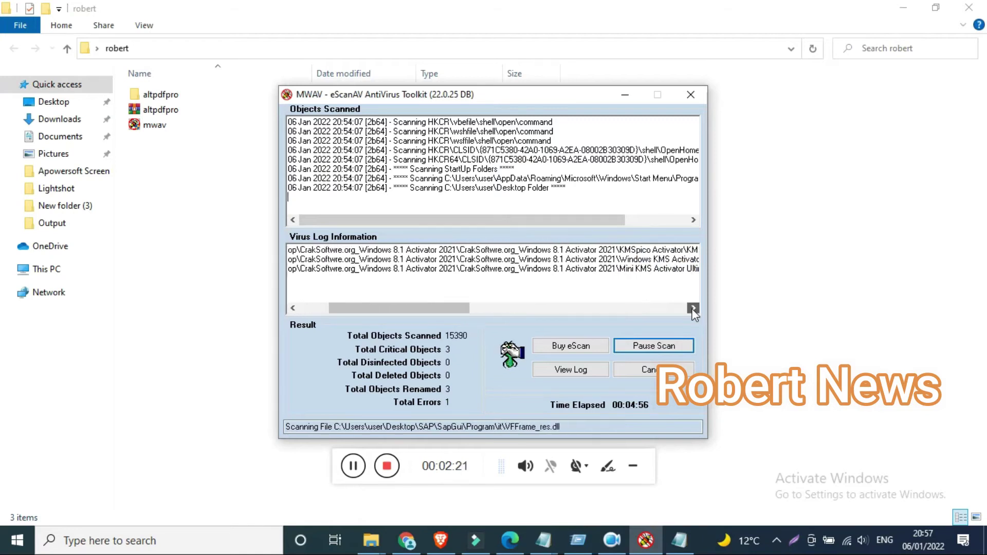
pyautogui.click(694, 308)
pyautogui.click(694, 308)
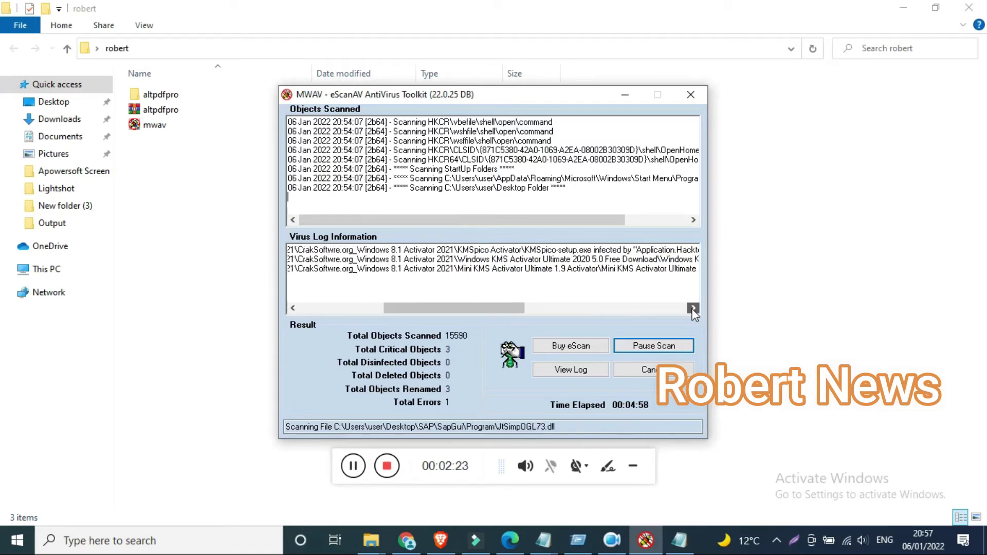
pyautogui.click(693, 308)
pyautogui.click(693, 308)
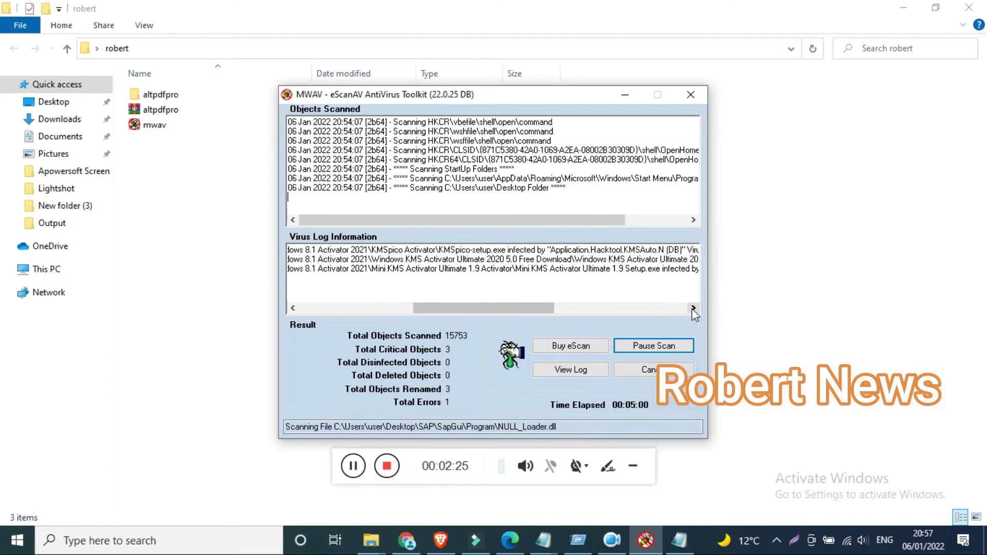
pyautogui.moveTo(522, 321); pyautogui.dragTo(317, 323)
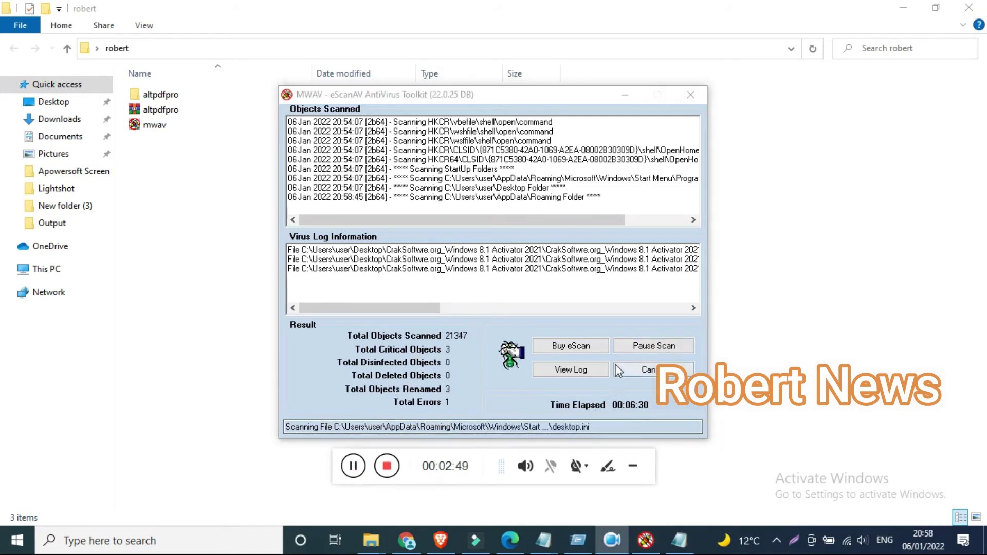
pyautogui.click(636, 341)
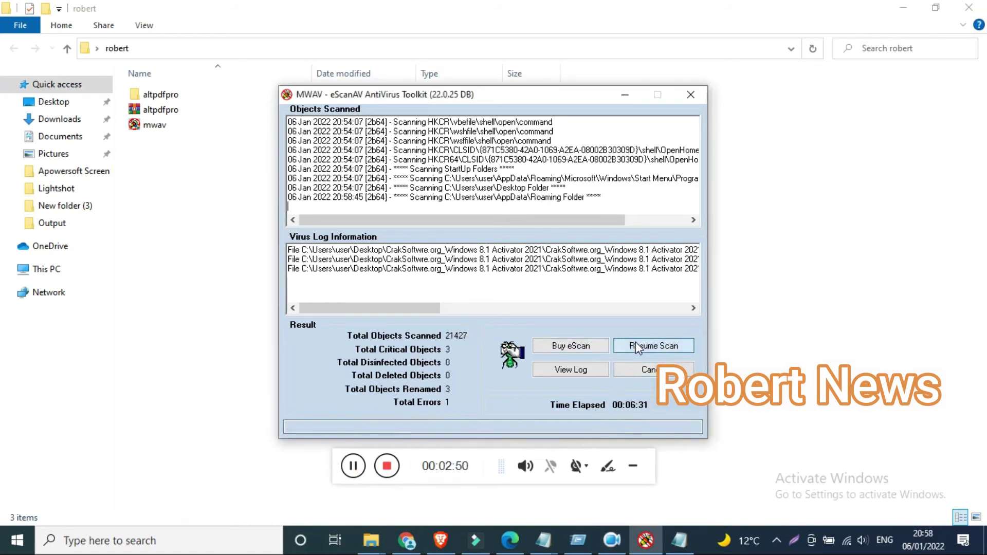
pyautogui.click(635, 369)
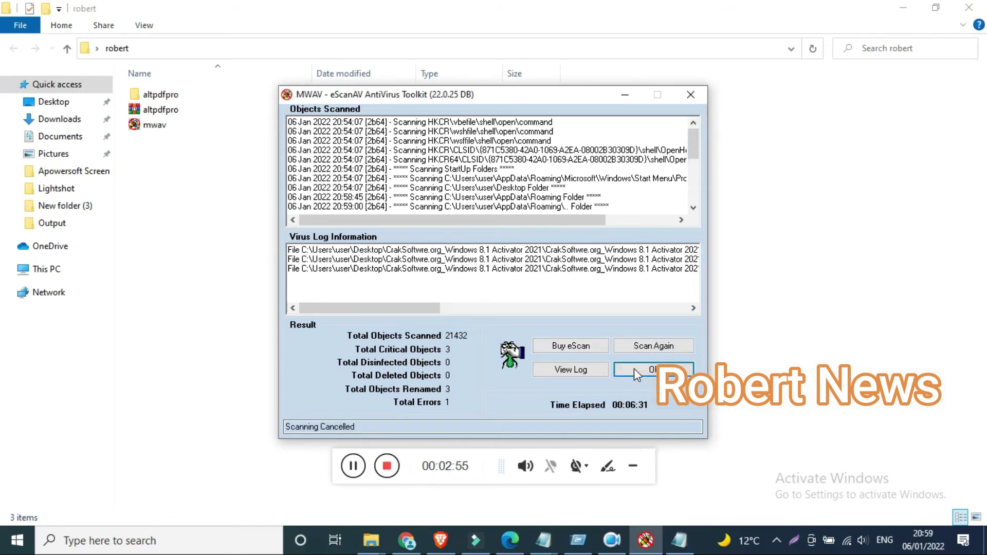
pyautogui.click(573, 374)
pyautogui.scroll(-5, 574, 375)
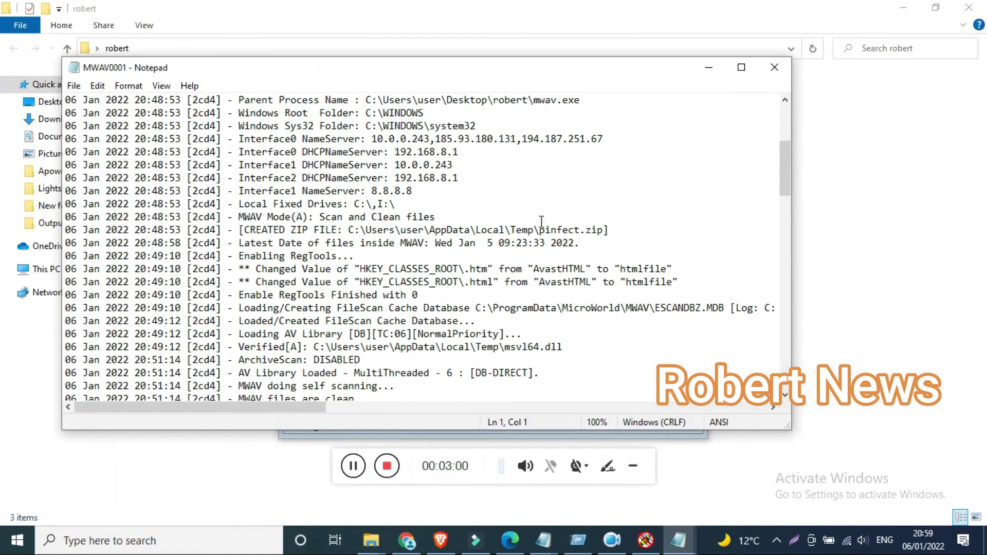
pyautogui.scroll(-4, 542, 221)
pyautogui.scroll(-3, 542, 222)
pyautogui.scroll(-5, 542, 221)
pyautogui.scroll(-4, 541, 222)
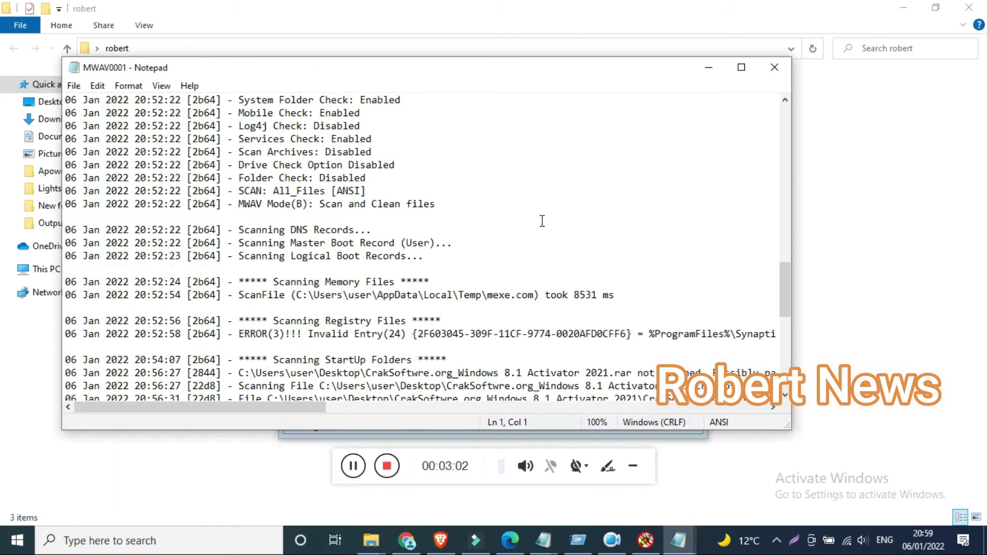
pyautogui.scroll(-4, 542, 221)
pyautogui.scroll(-2, 541, 221)
pyautogui.scroll(-4, 542, 221)
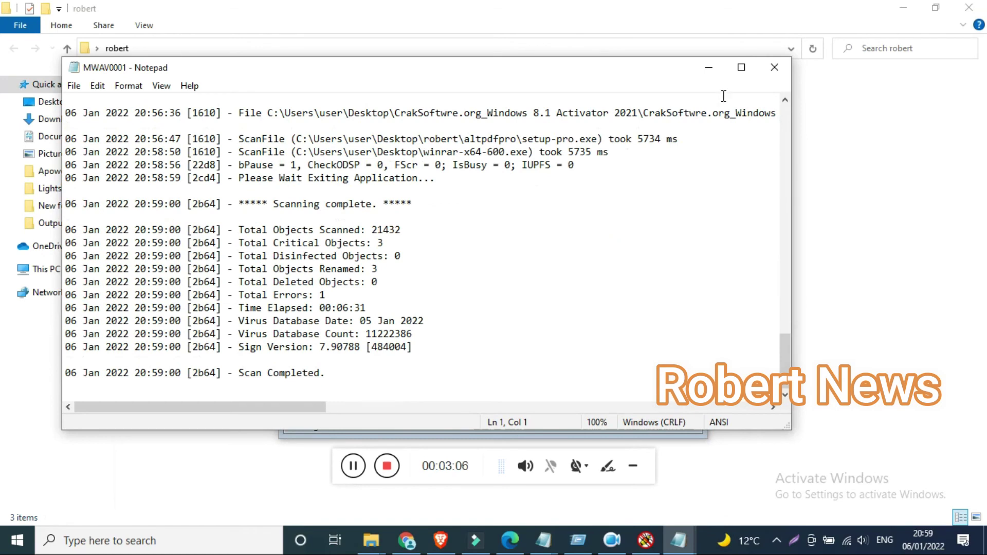
pyautogui.click(710, 69)
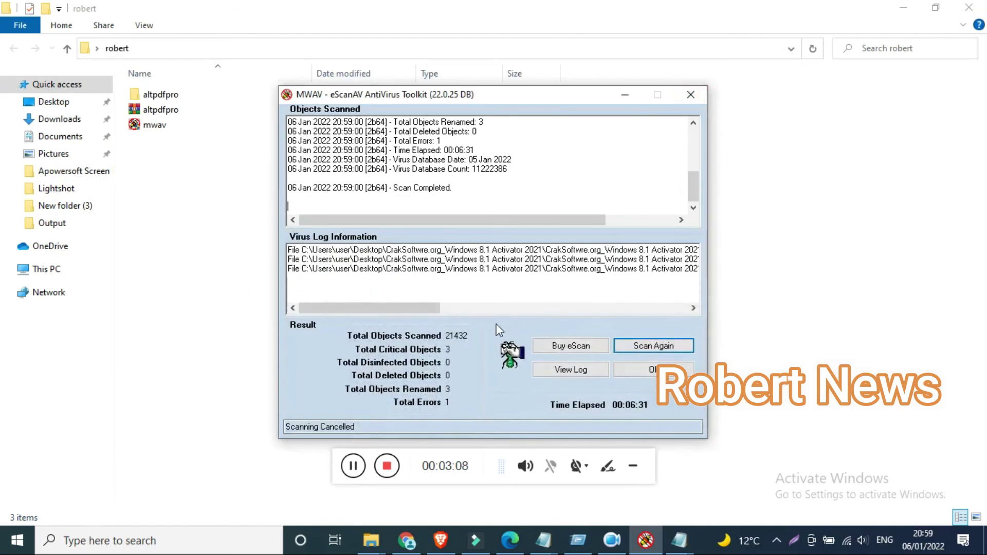
# Step: Dismiss the results, tick Drive and Folder, and bring up actions for the first quarantined file
pyautogui.click(586, 352)
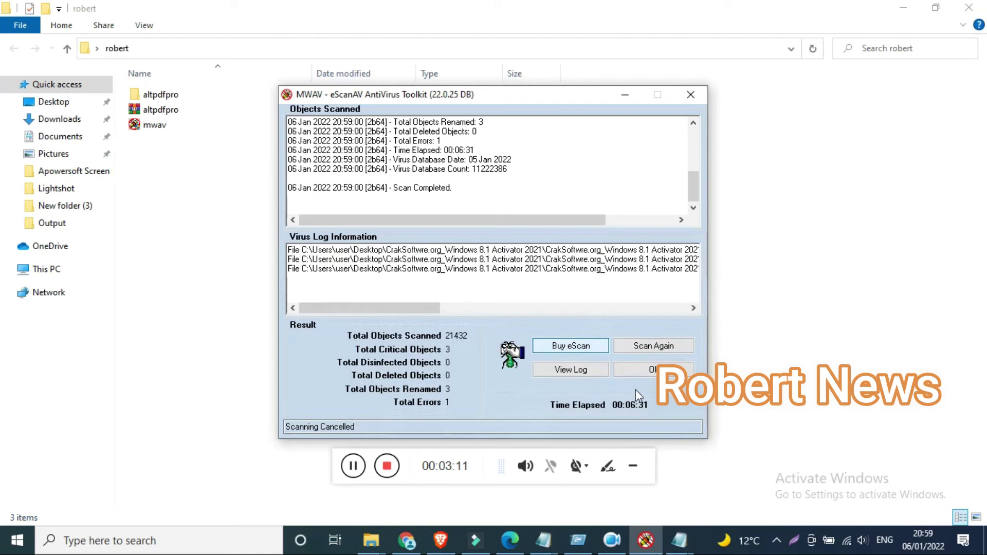
pyautogui.click(645, 372)
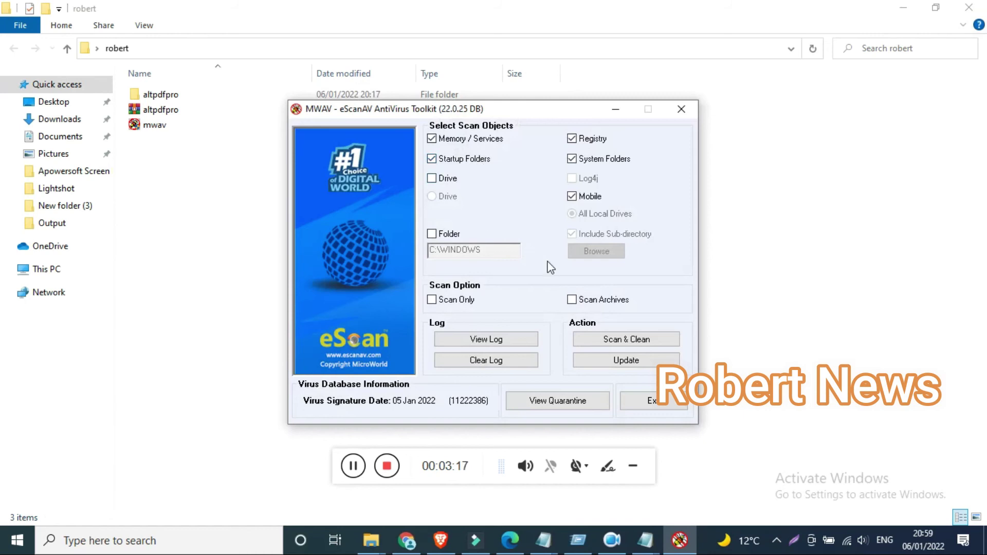
pyautogui.click(450, 185)
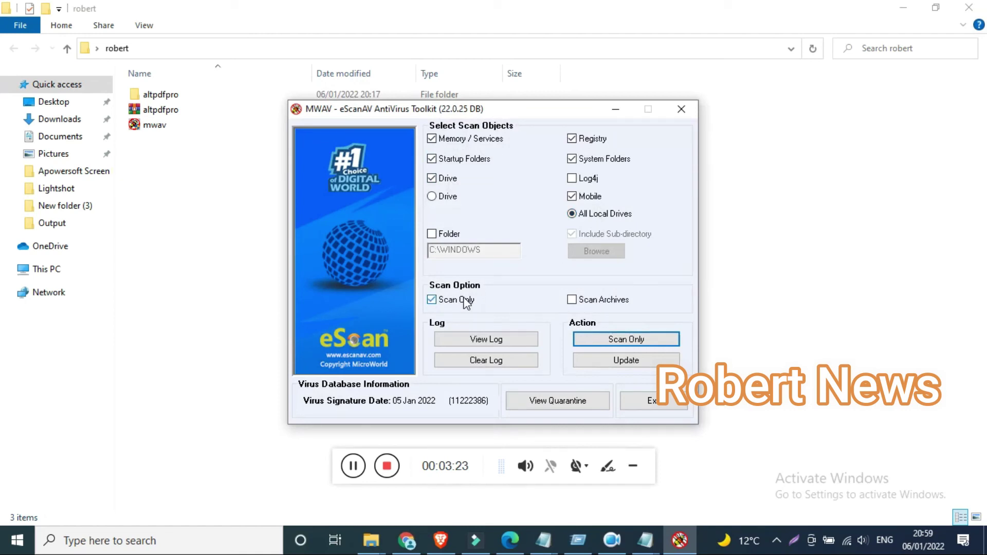
pyautogui.click(465, 236)
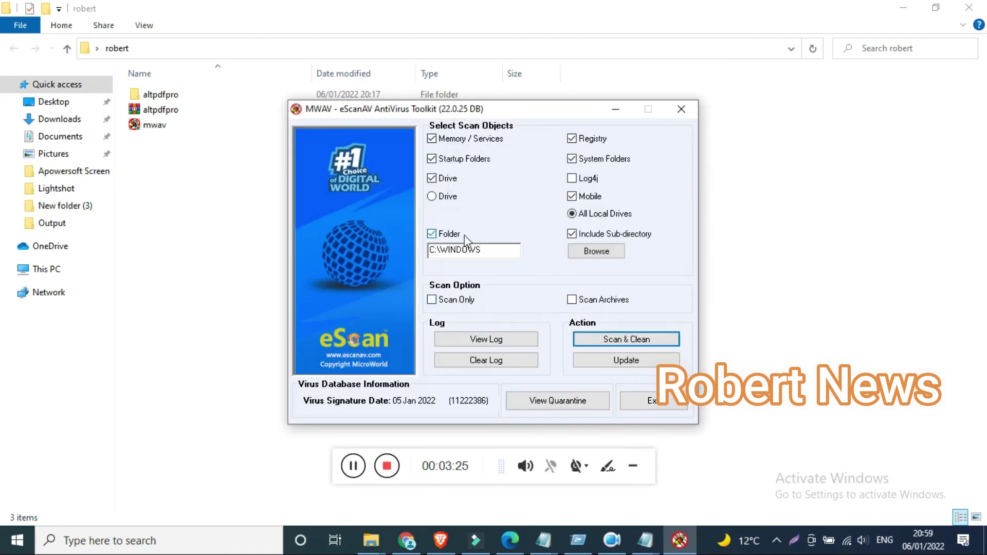
pyautogui.click(555, 408)
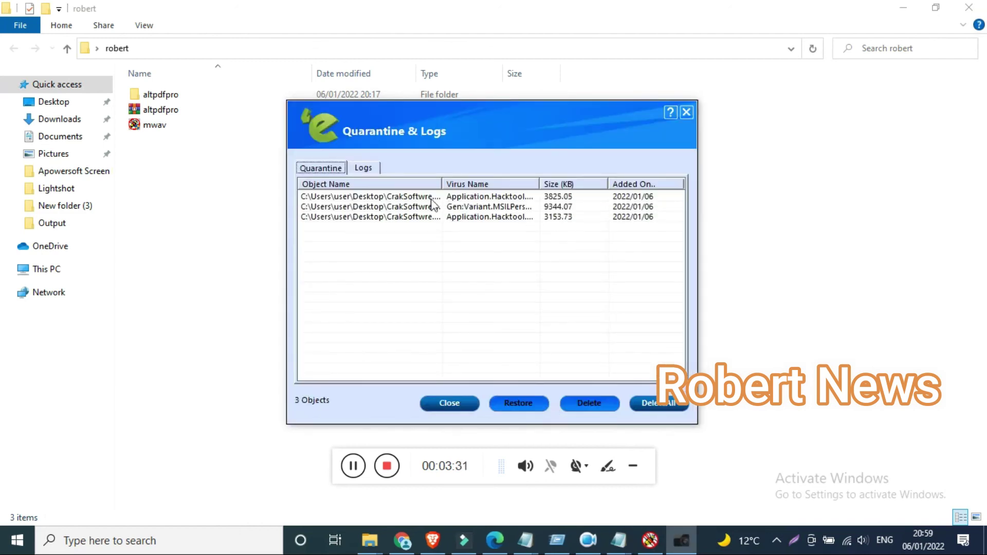
pyautogui.rightClick(409, 206)
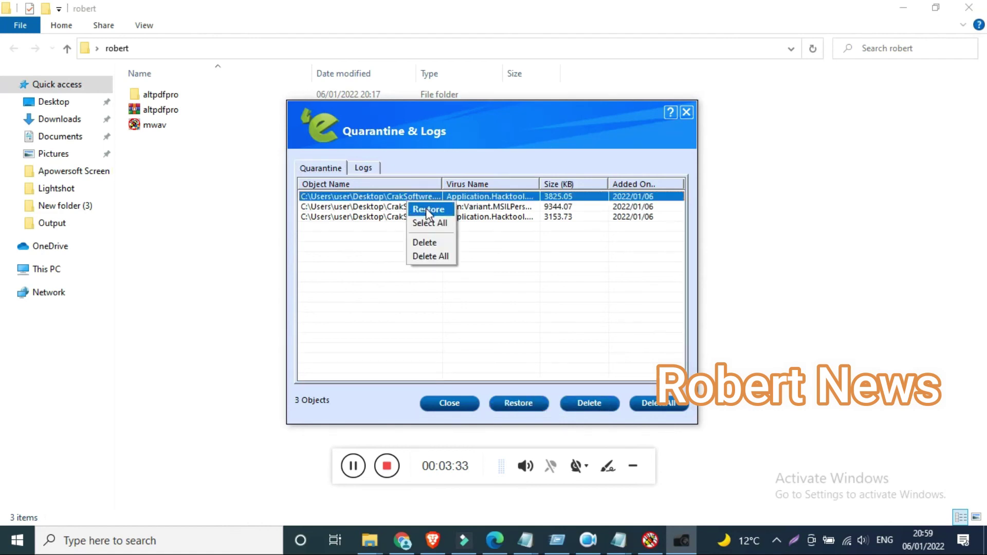